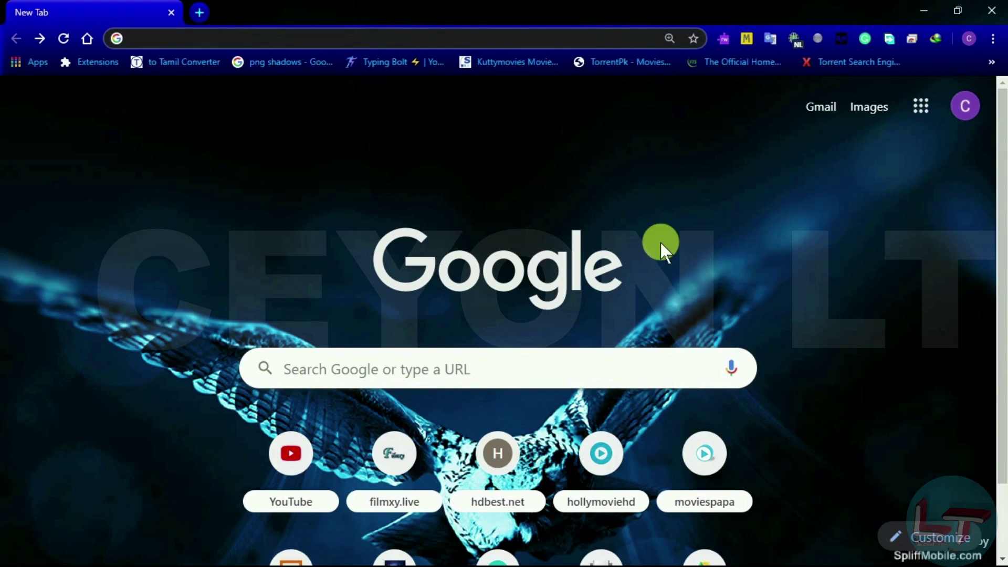
# Open getintopc.com and search the site for disk recover.
pyautogui.write('getintopc.com')
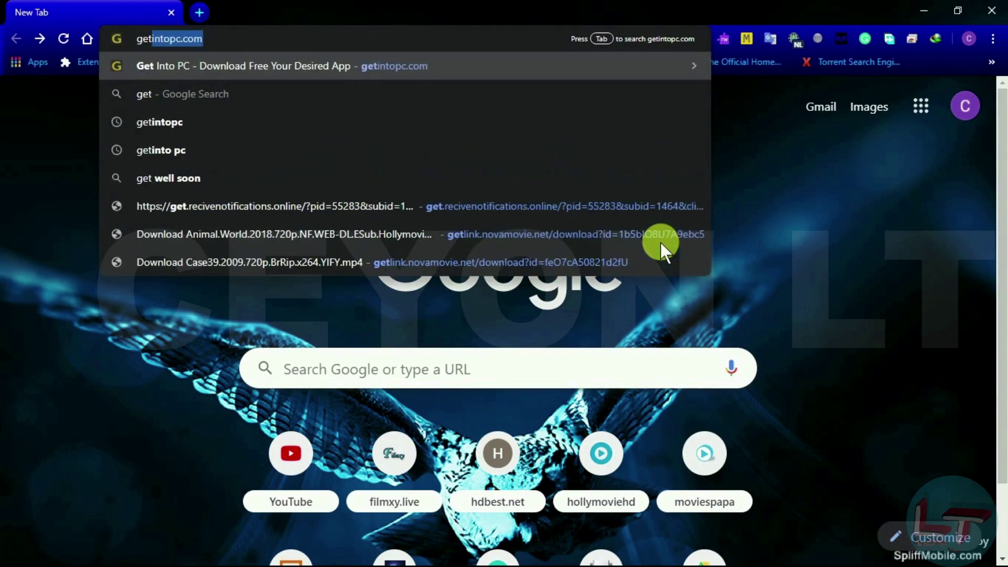
pyautogui.press('Return')
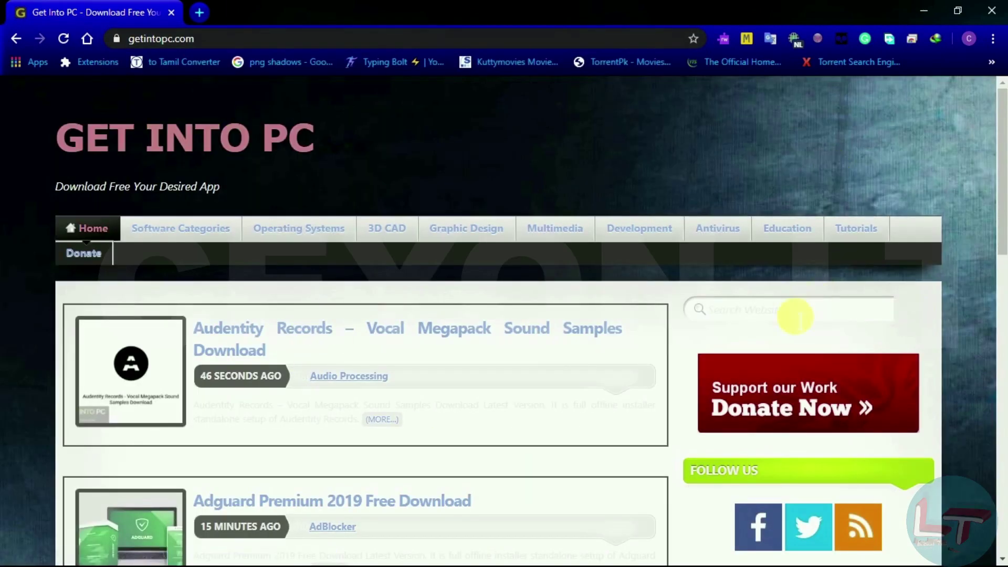
pyautogui.click(797, 316)
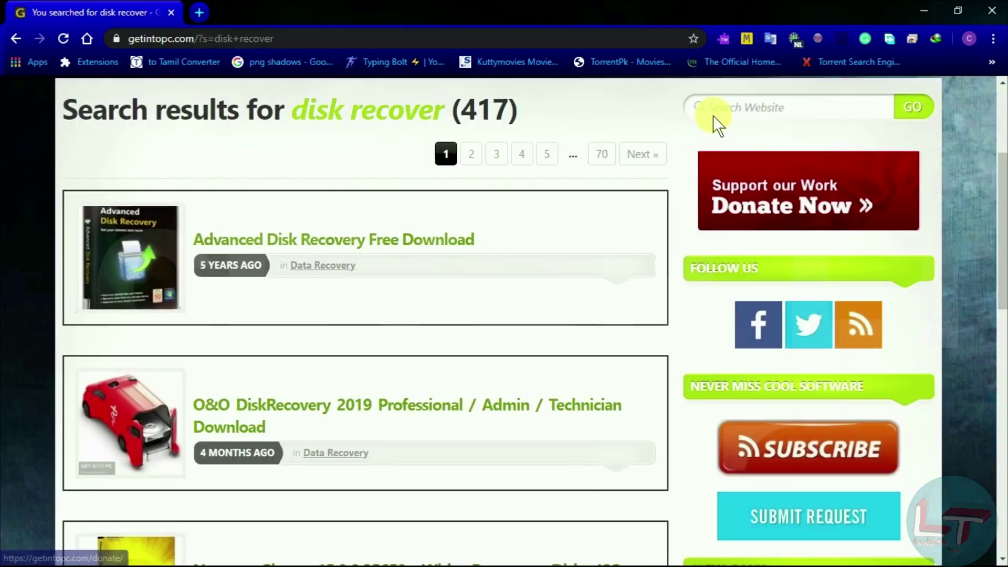
# Search the site for diskdigger and open the DiskDigger 2019 Free Download page down to its lower part.
pyautogui.click(726, 112)
pyautogui.write('disk')
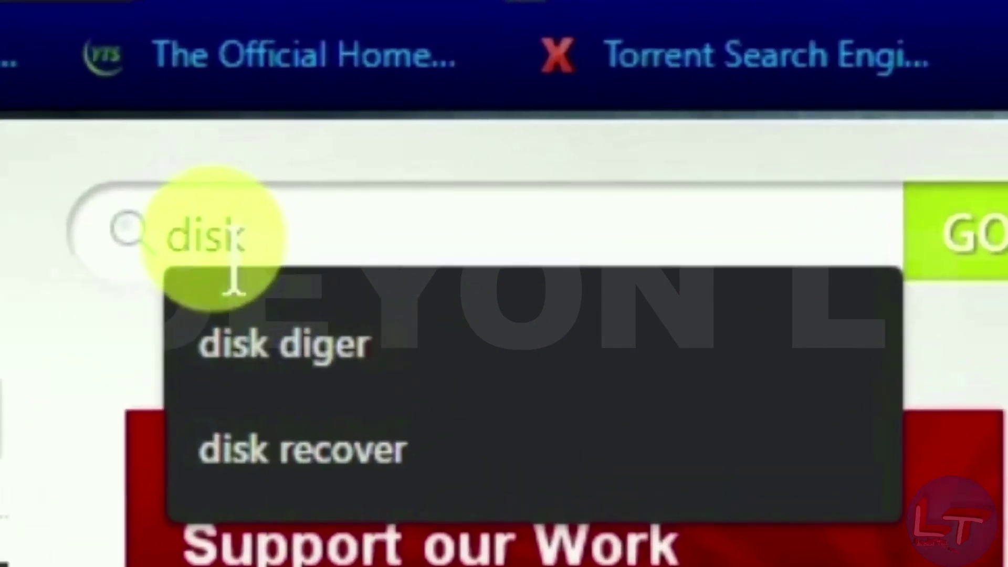
pyautogui.write('digger')
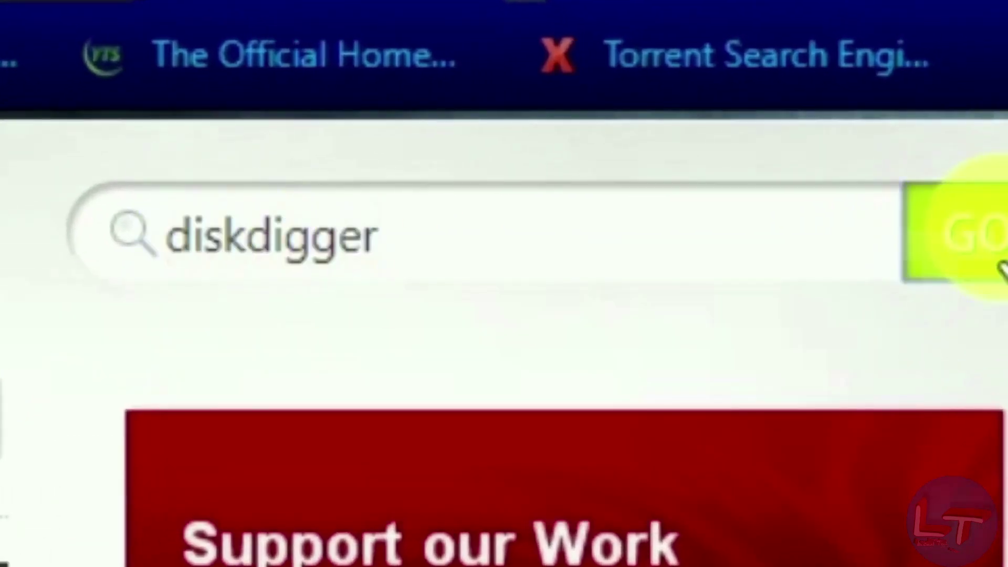
pyautogui.click(998, 266)
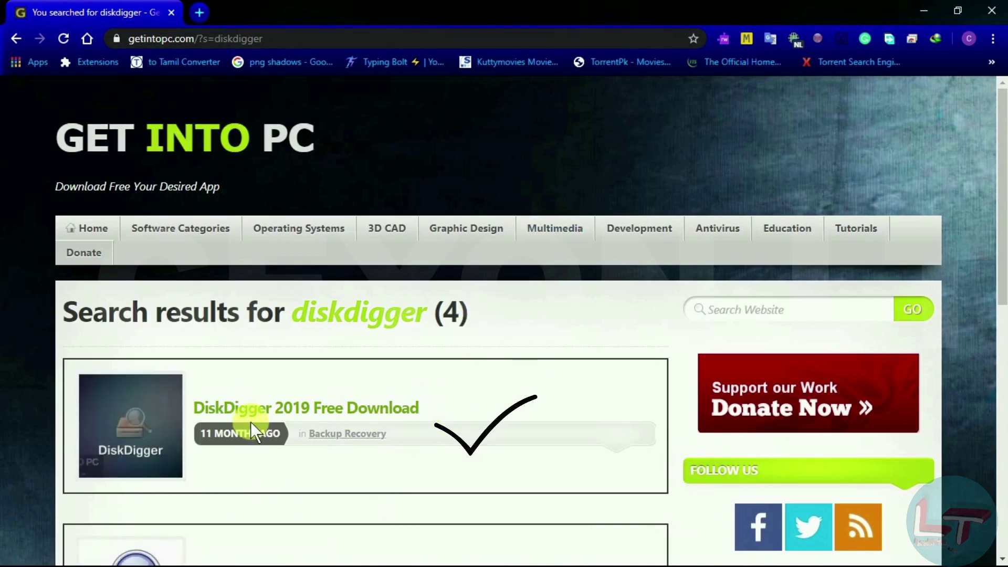
pyautogui.click(321, 410)
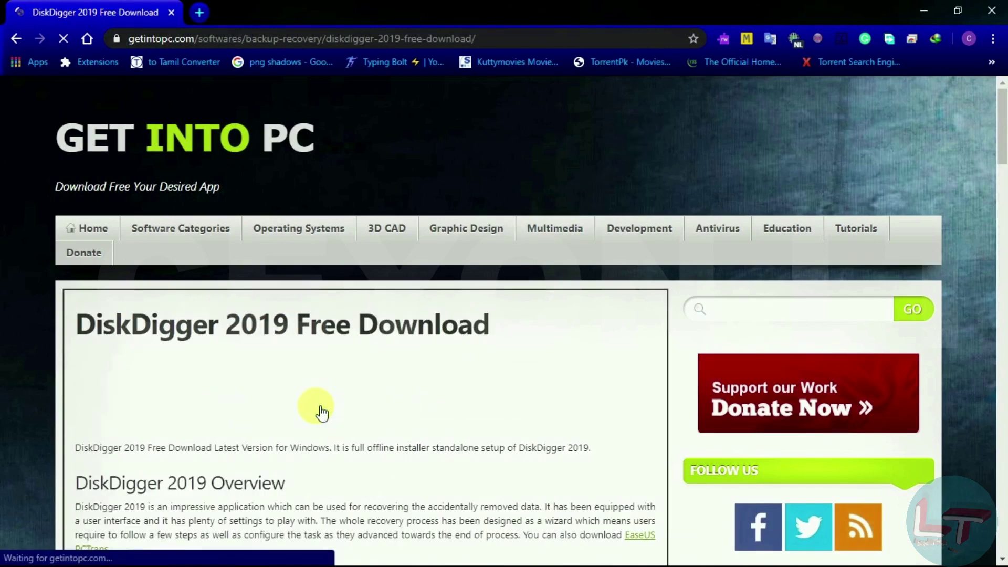
pyautogui.moveTo(1003, 143); pyautogui.dragTo(1002, 498)
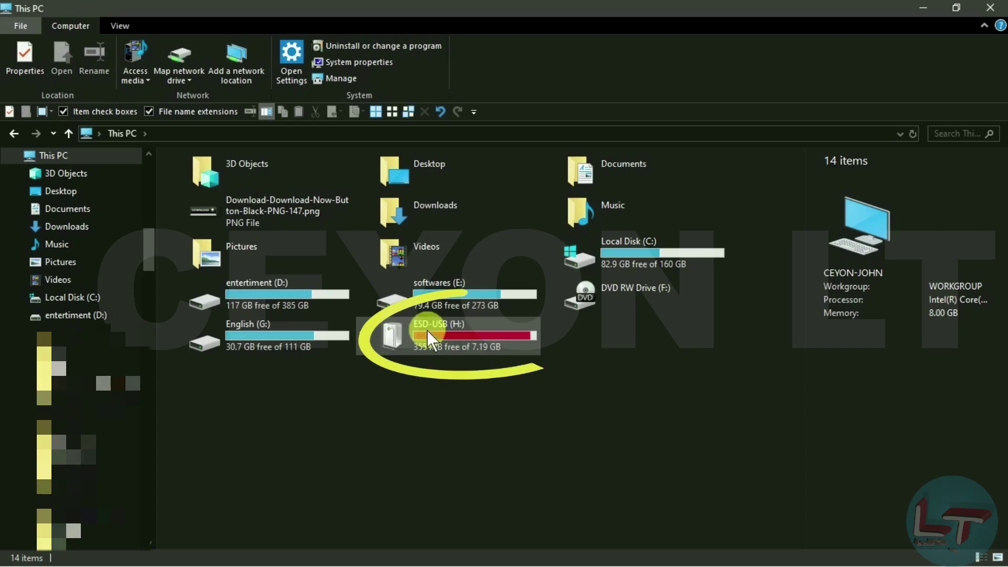
# In File Explorer, look at the files stored on the ESD-USB (H:) drive and return to This PC.
pyautogui.click(428, 351)
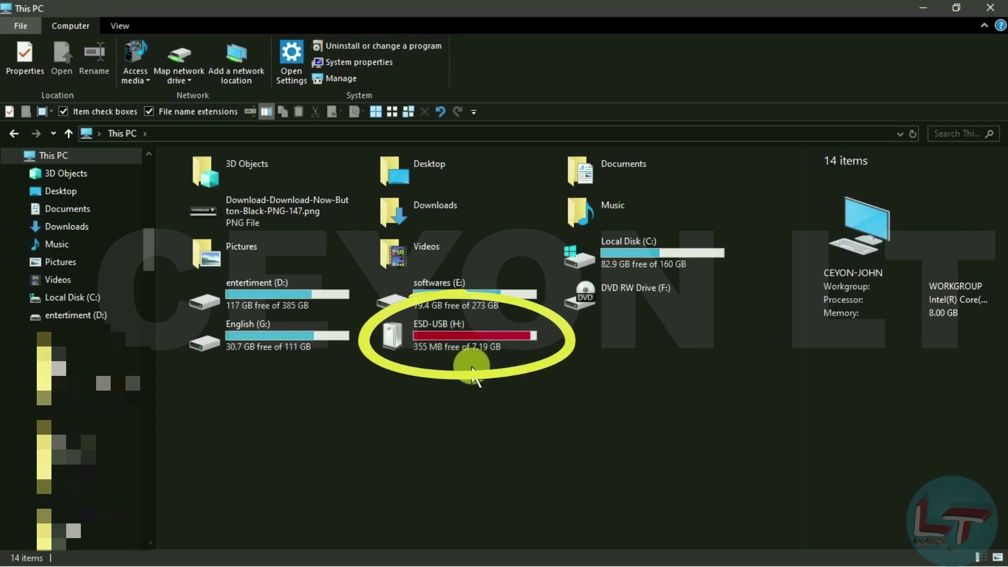
pyautogui.doubleClick(460, 330)
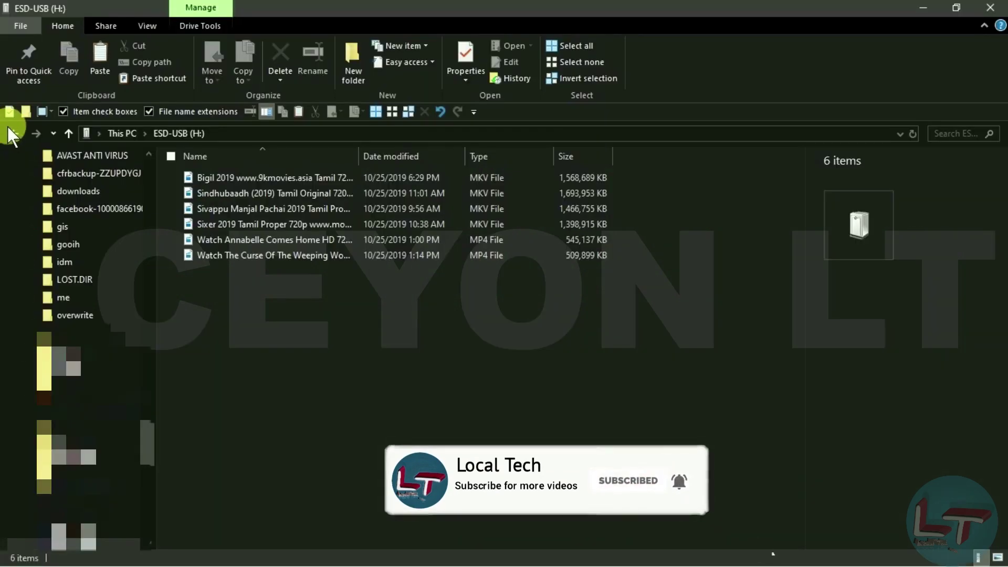
pyautogui.click(14, 134)
# Quick format the ESD-USB (H:) drive as FAT32 with 4096-byte allocation units, then open the drive to check its contents.
pyautogui.click(423, 358)
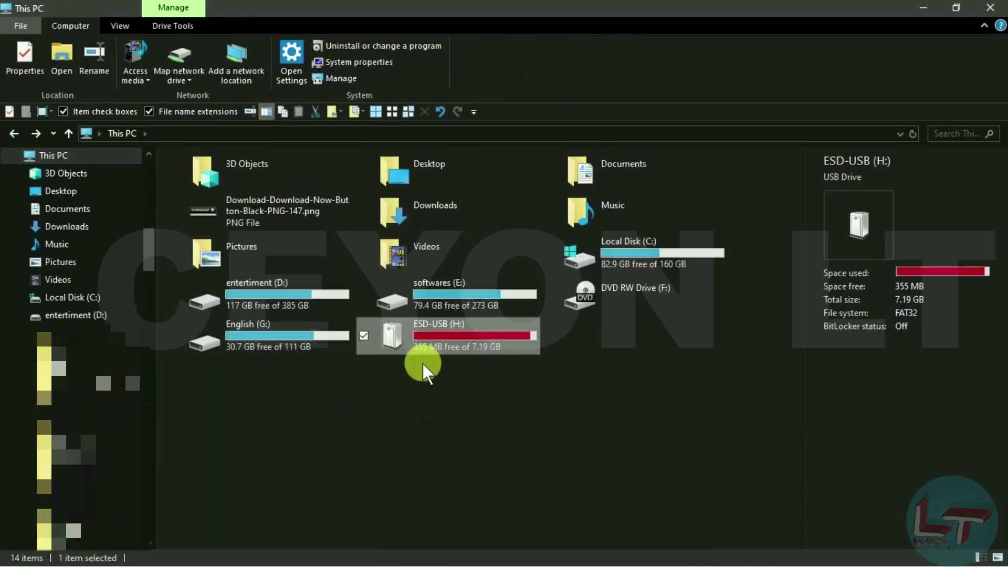
pyautogui.rightClick(414, 339)
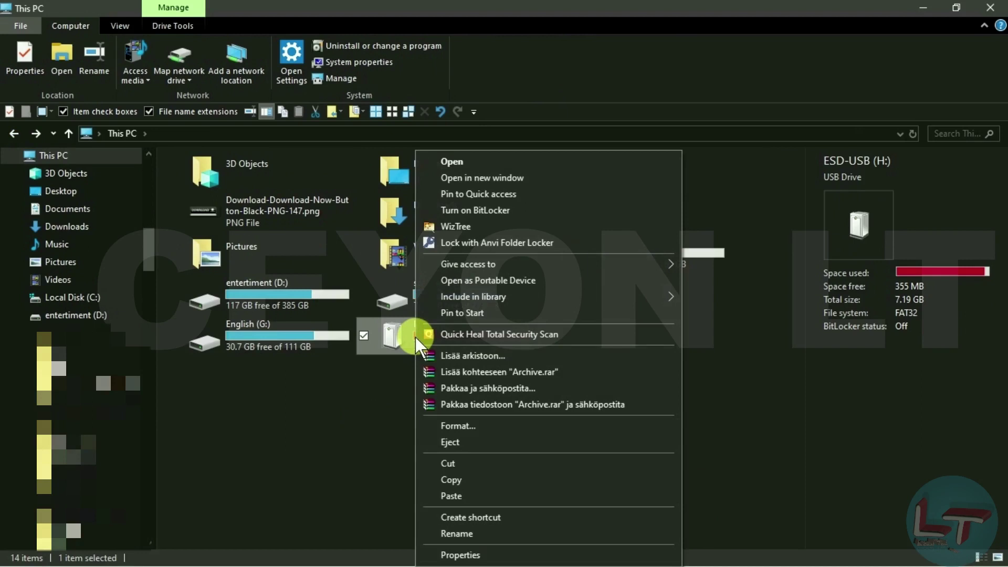
pyautogui.click(455, 426)
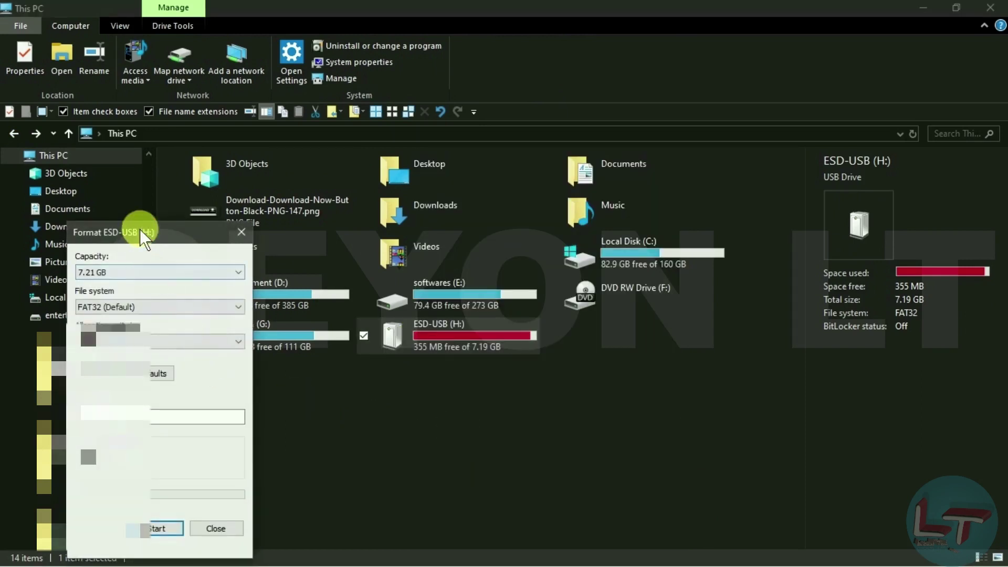
pyautogui.moveTo(184, 229); pyautogui.dragTo(363, 167)
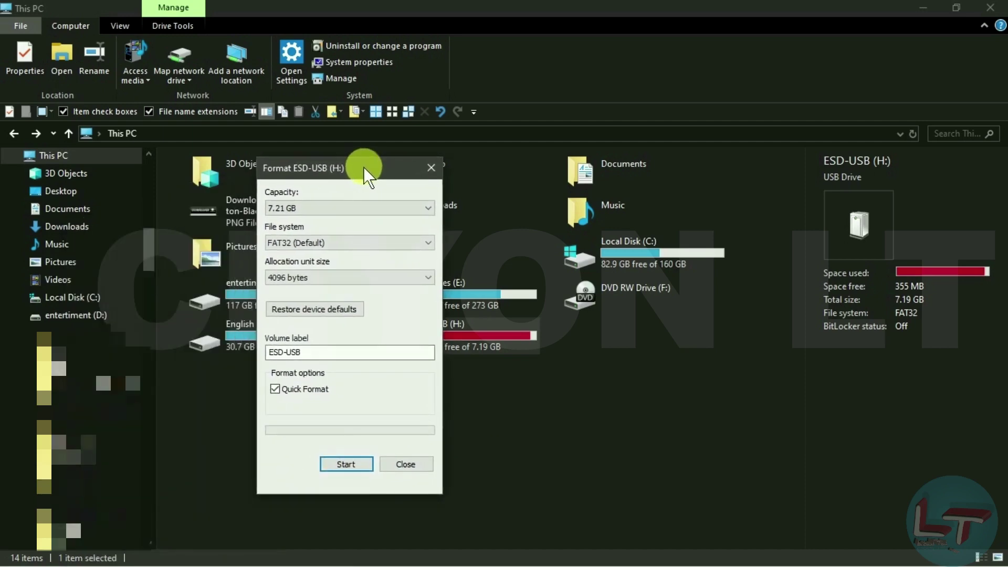
pyautogui.click(346, 464)
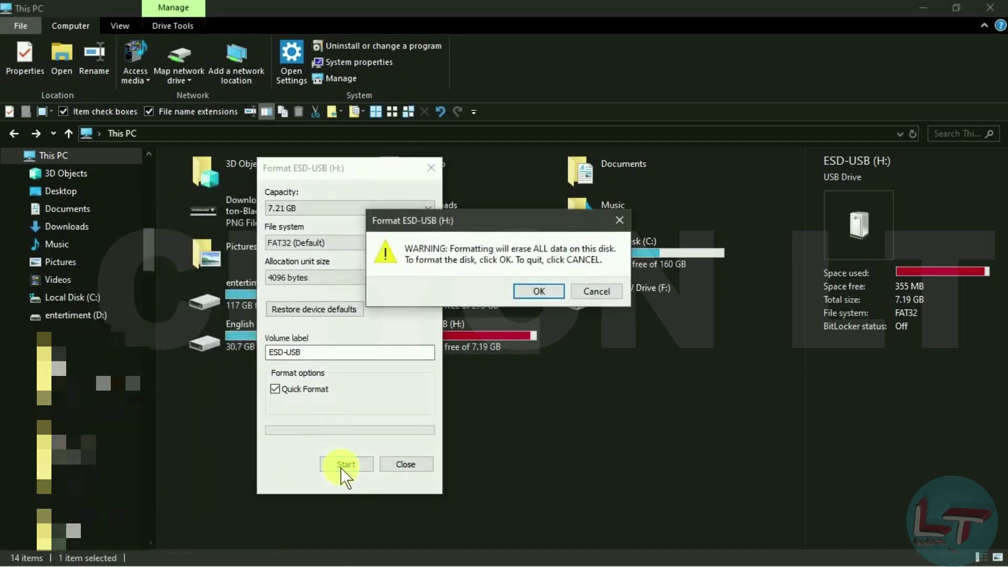
pyautogui.click(551, 297)
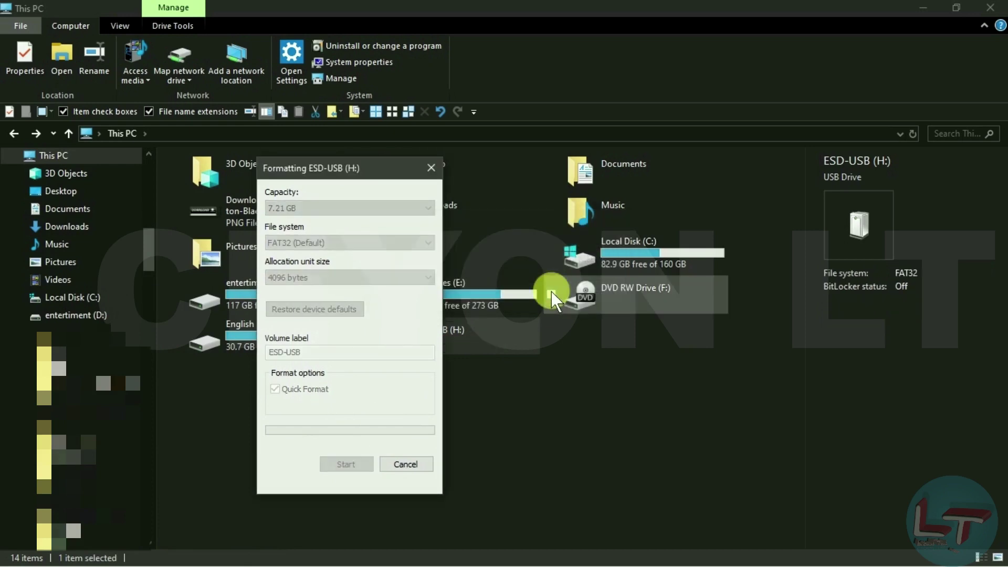
pyautogui.click(591, 287)
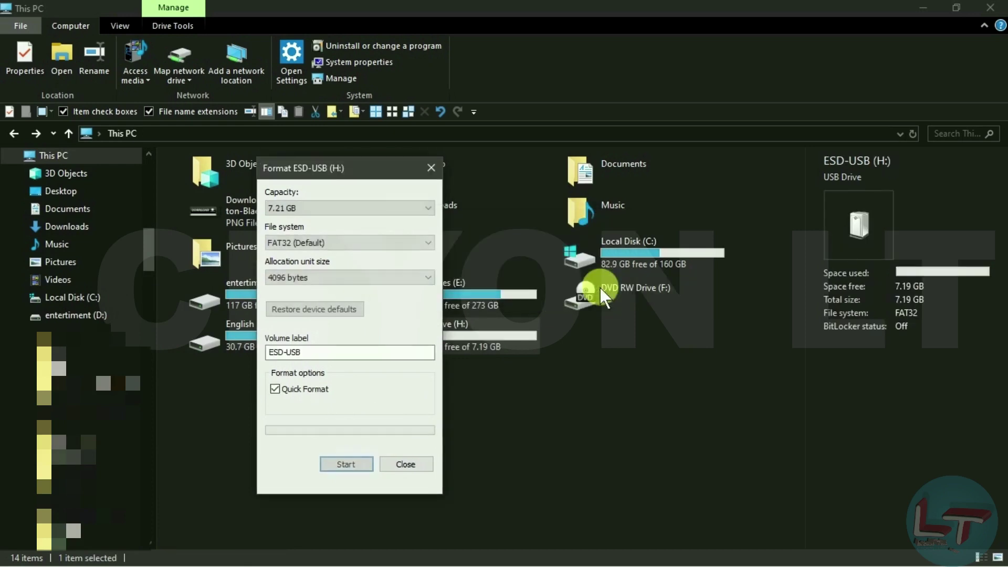
pyautogui.click(407, 464)
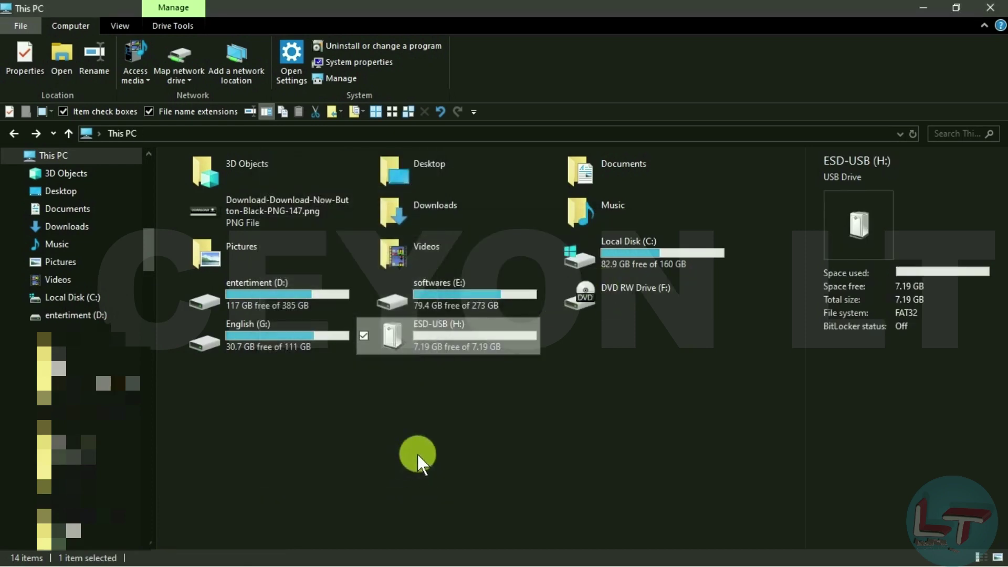
pyautogui.doubleClick(488, 345)
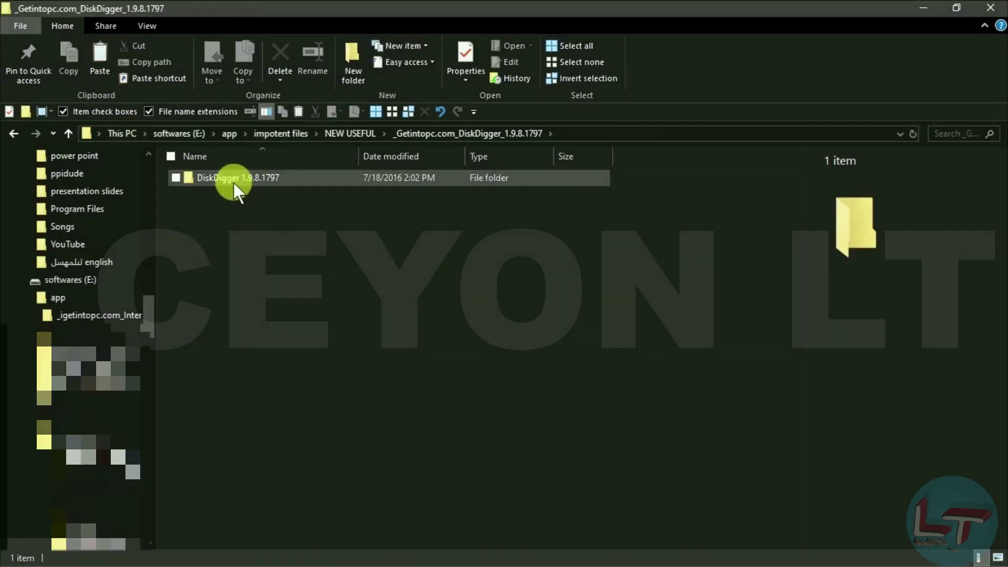
# Launch DiskDigger.exe from the DiskDigger 1.9.8.1797 folder.
pyautogui.click(232, 181)
pyautogui.doubleClick(232, 181)
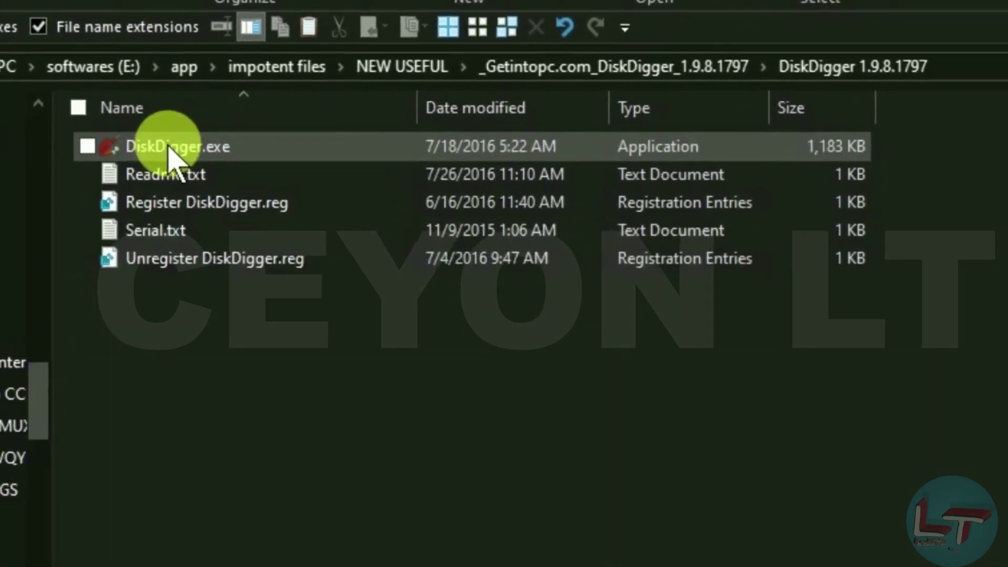
pyautogui.doubleClick(163, 147)
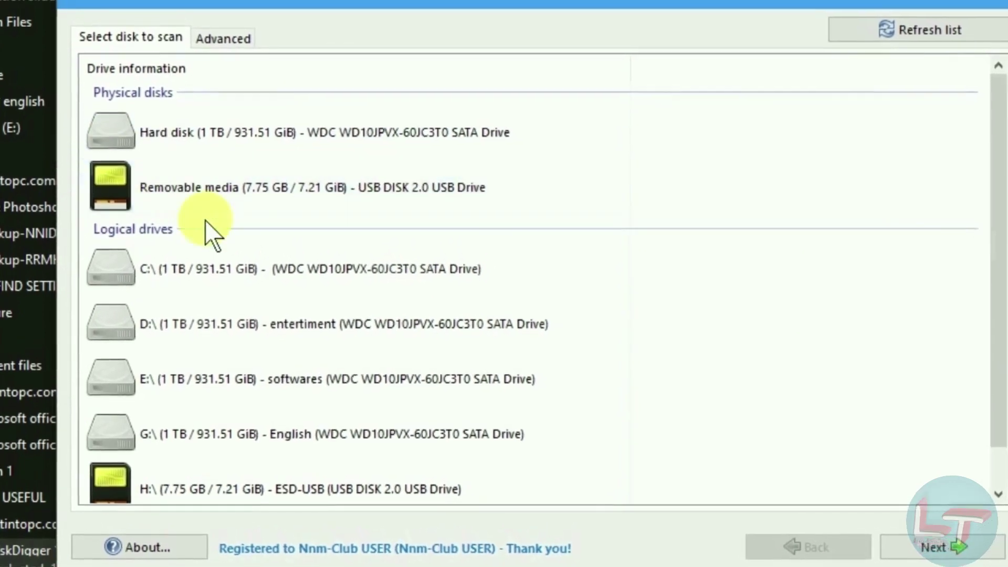
# Choose the H:\ ESD-USB logical drive for scanning and use the Dig Deeper (scan whole disk) mode.
pyautogui.scroll(-1, 1000, 226)
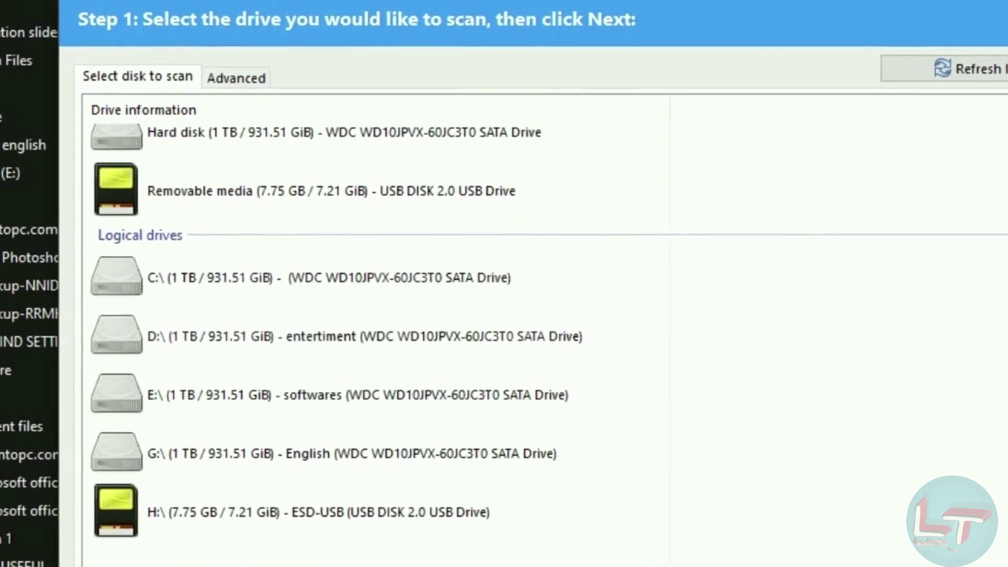
pyautogui.click(395, 500)
pyautogui.click(395, 499)
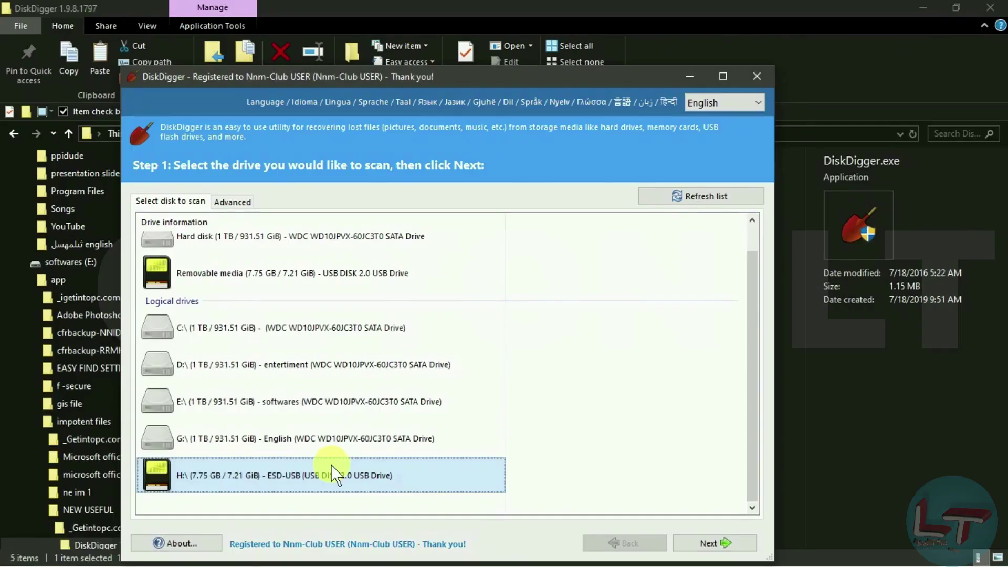
pyautogui.click(709, 542)
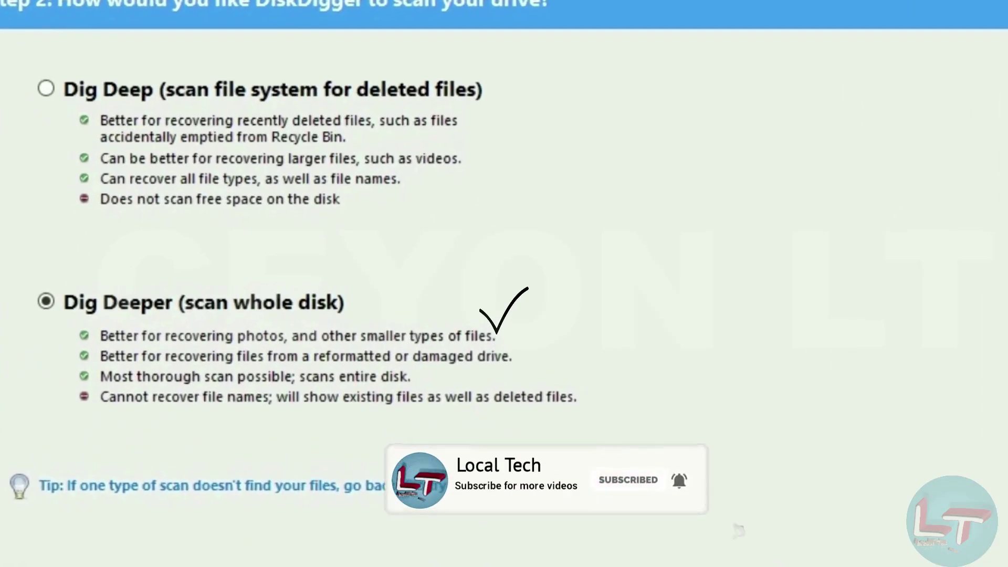
pyautogui.click(714, 542)
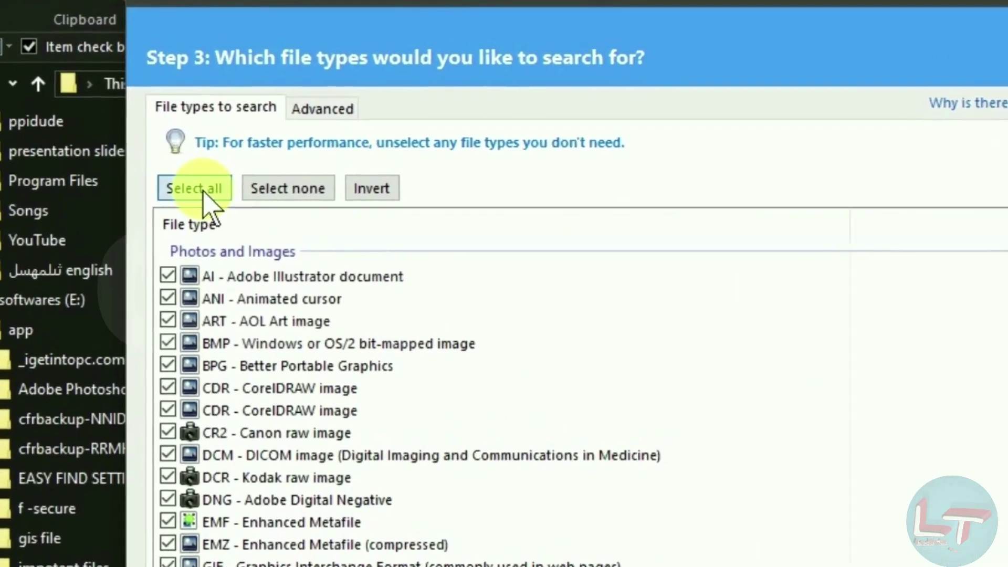
# Include all file types in the search and start the scan of the USB drive, dismissing any notice.
pyautogui.click(221, 189)
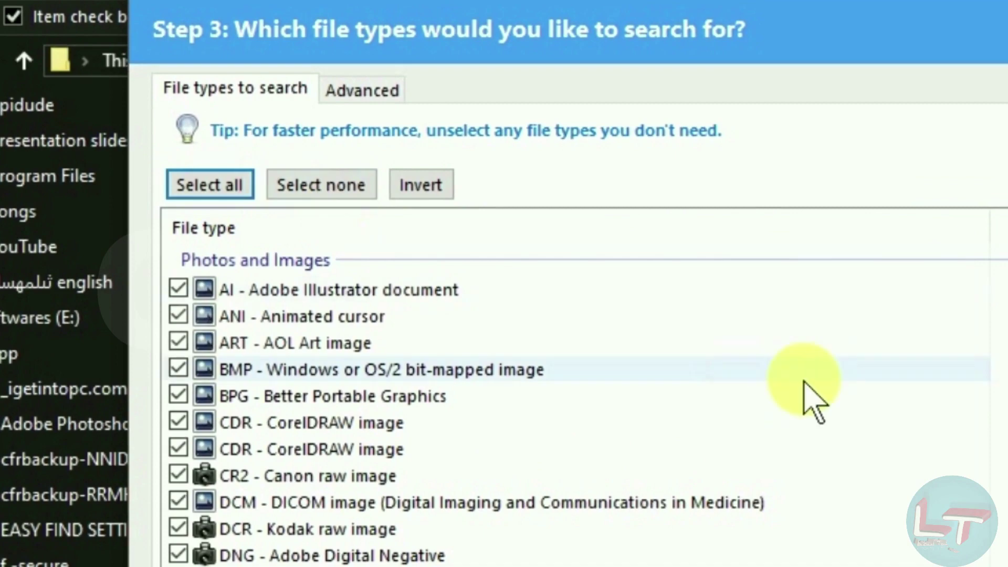
pyautogui.moveTo(752, 239); pyautogui.dragTo(708, 531)
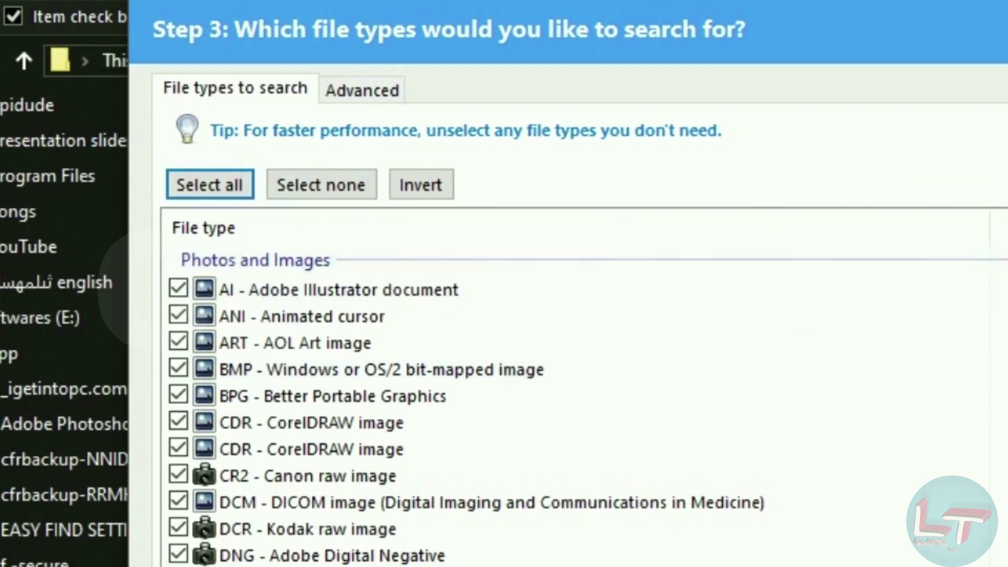
pyautogui.click(709, 546)
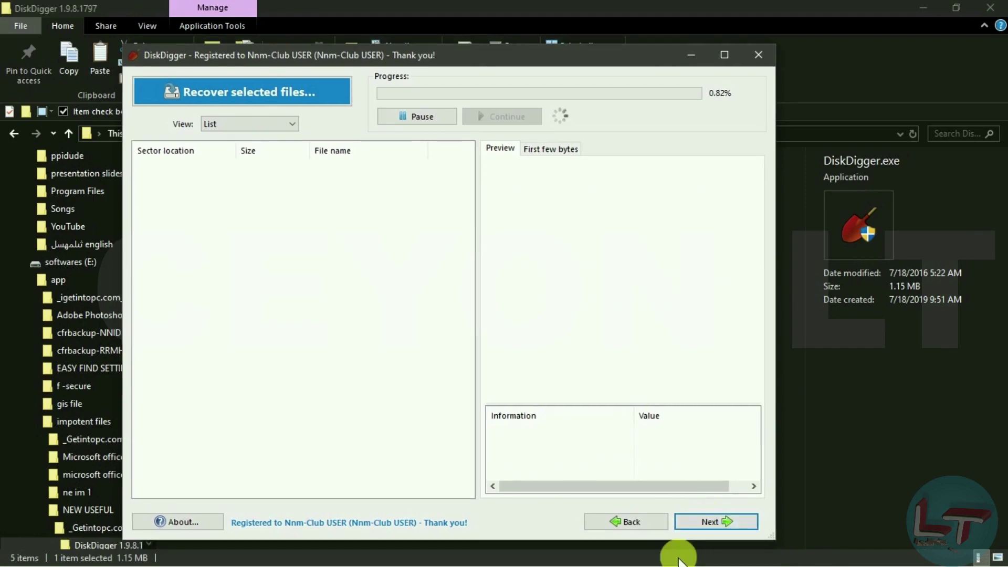
pyautogui.click(694, 524)
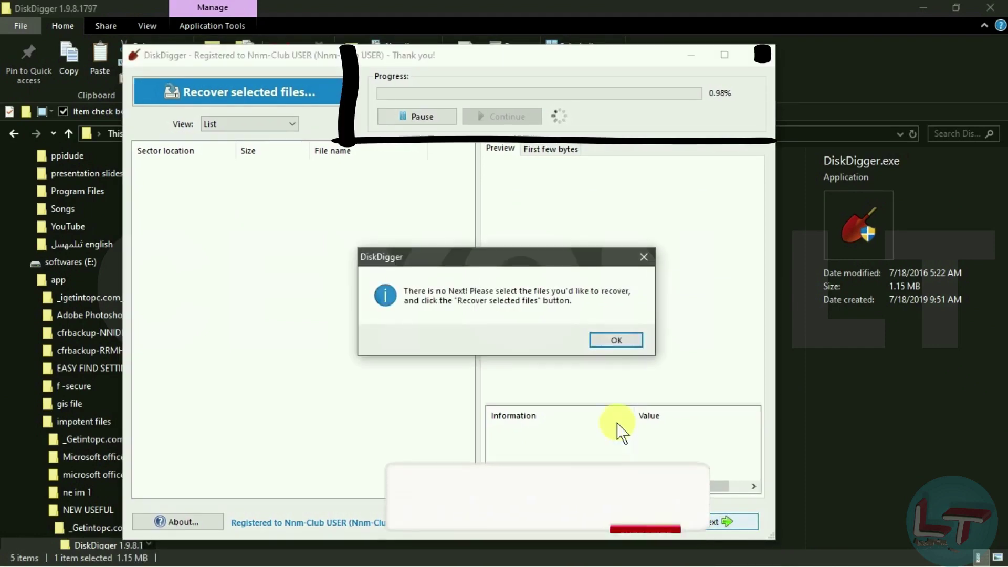
pyautogui.click(638, 257)
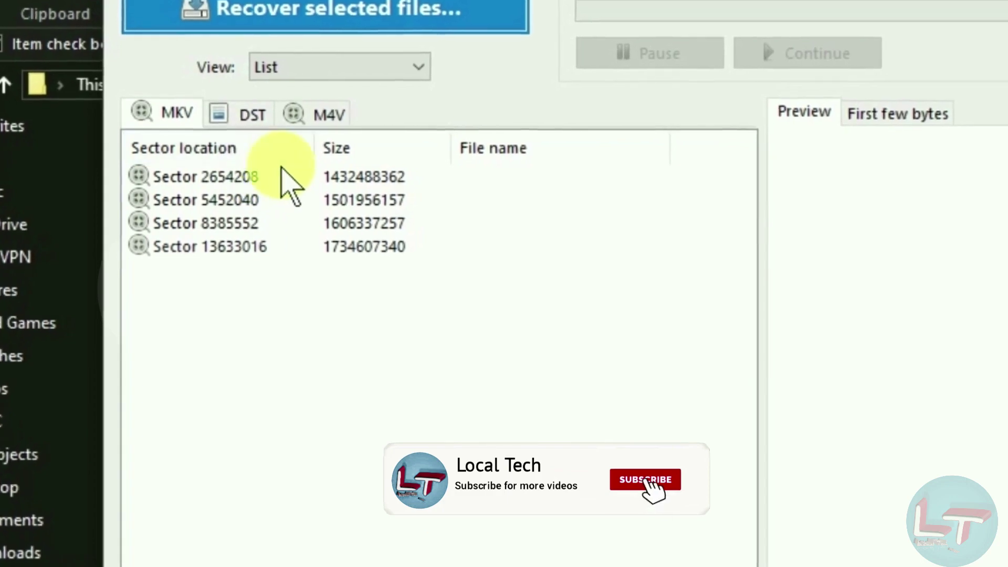
# Review the scan results for the DST and M4V file types and return to the MKV list.
pyautogui.click(244, 121)
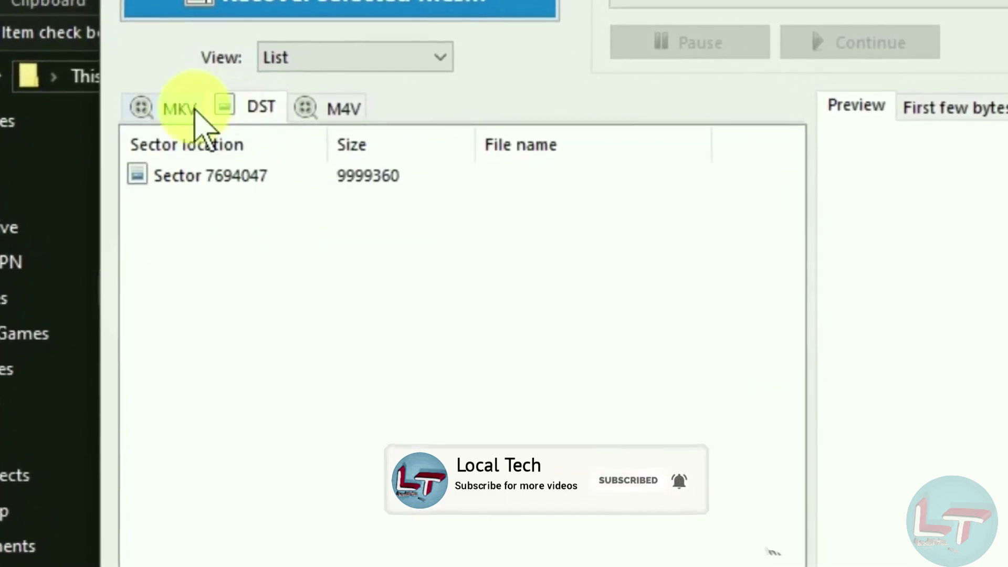
pyautogui.click(307, 111)
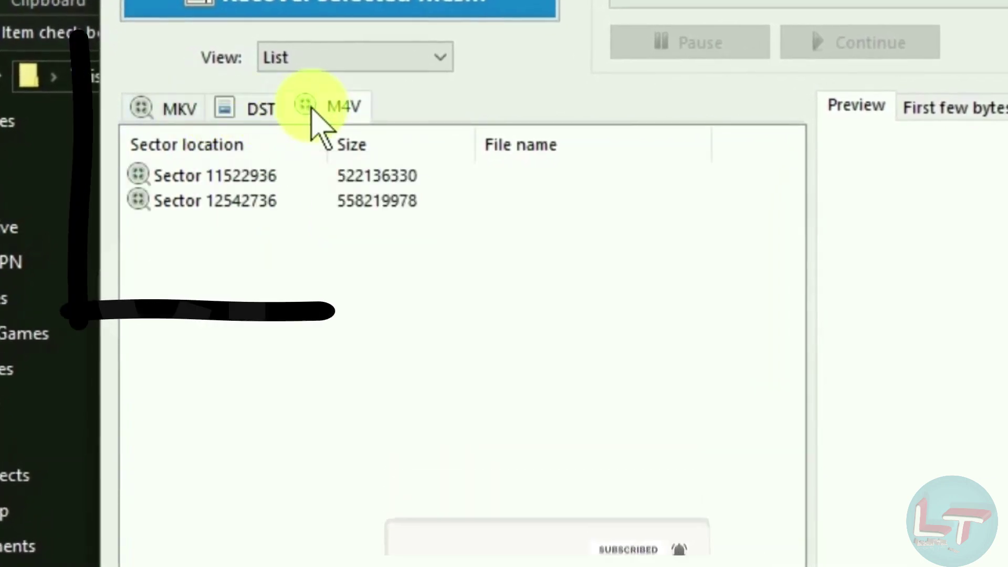
pyautogui.click(192, 114)
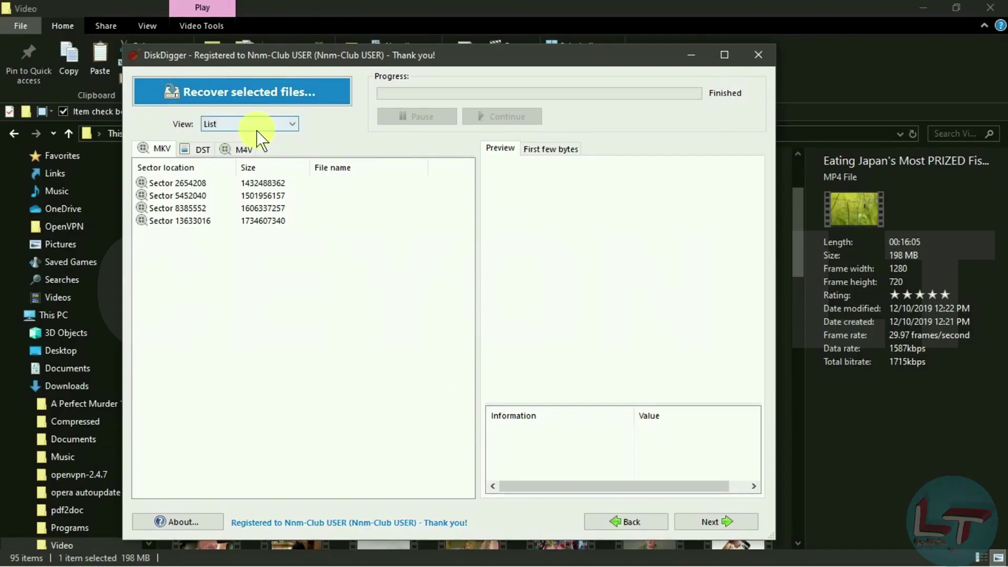
# Select all four MKV files found by the scan and start recovering them.
pyautogui.click(254, 137)
pyautogui.click(174, 183)
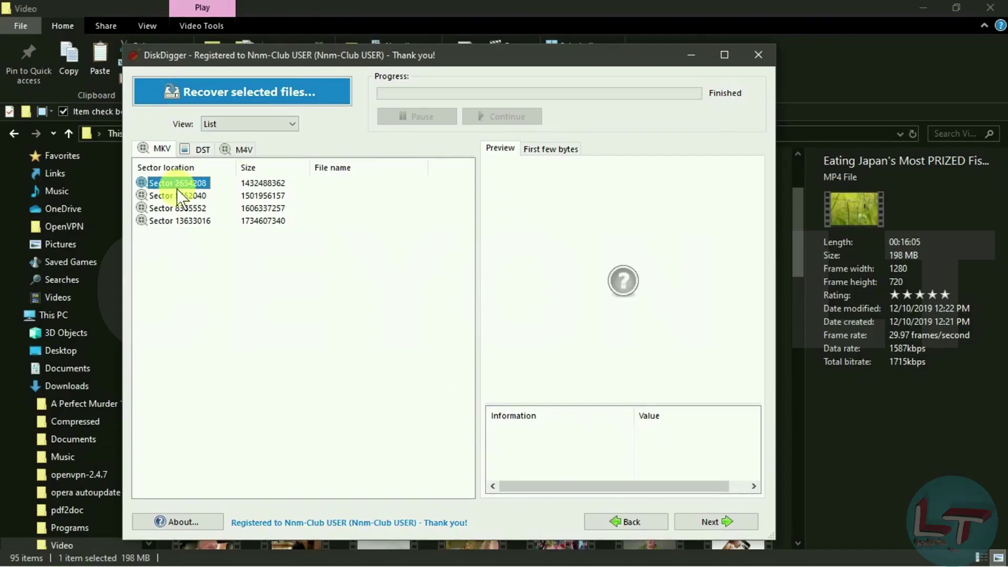
pyautogui.keyDown('shift'); pyautogui.click(176, 225); pyautogui.keyUp('shift')
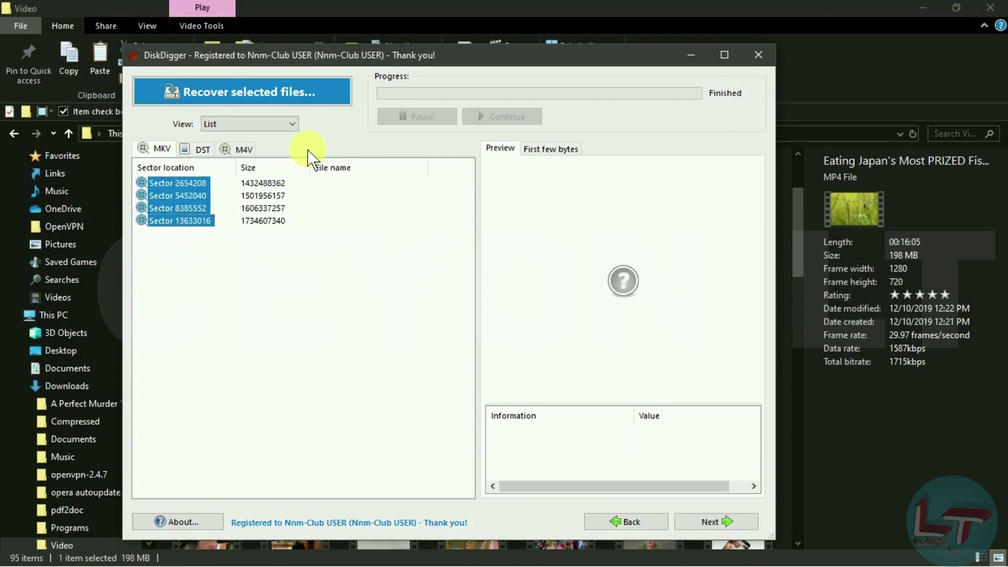
pyautogui.click(263, 89)
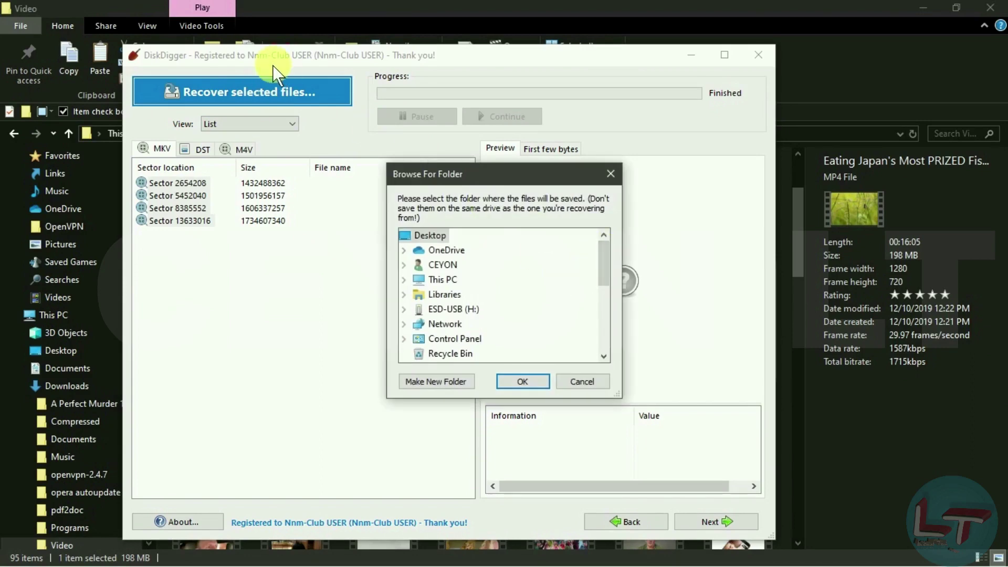
# Choose the English (G:) drive under This PC as the save location for the recovered MKV files.
pyautogui.moveTo(604, 264)
pyautogui.mouseDown()
pyautogui.moveTo(604, 331)
pyautogui.moveTo(615, 246)
pyautogui.mouseUp()
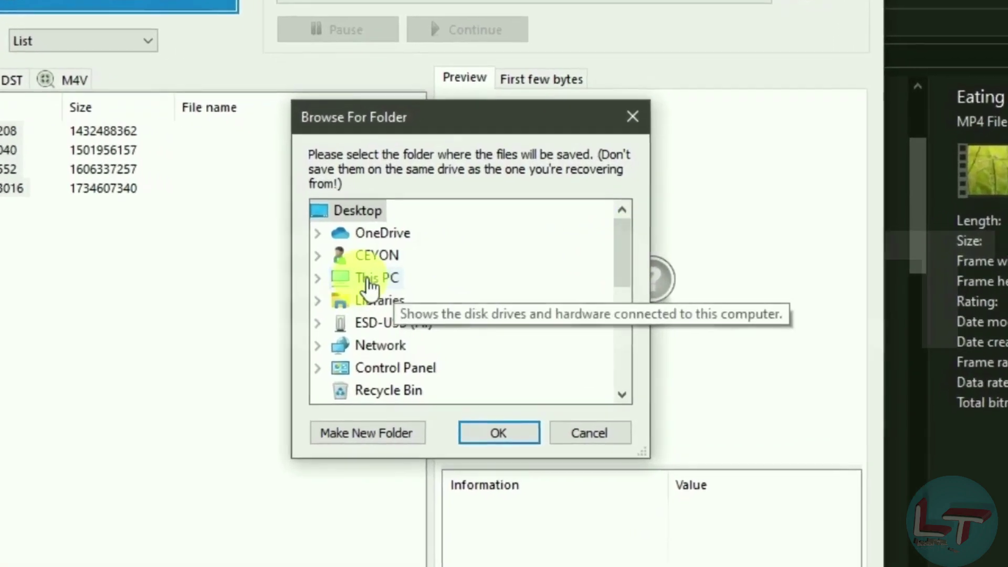
pyautogui.doubleClick(401, 280)
pyautogui.moveTo(628, 254); pyautogui.dragTo(632, 291)
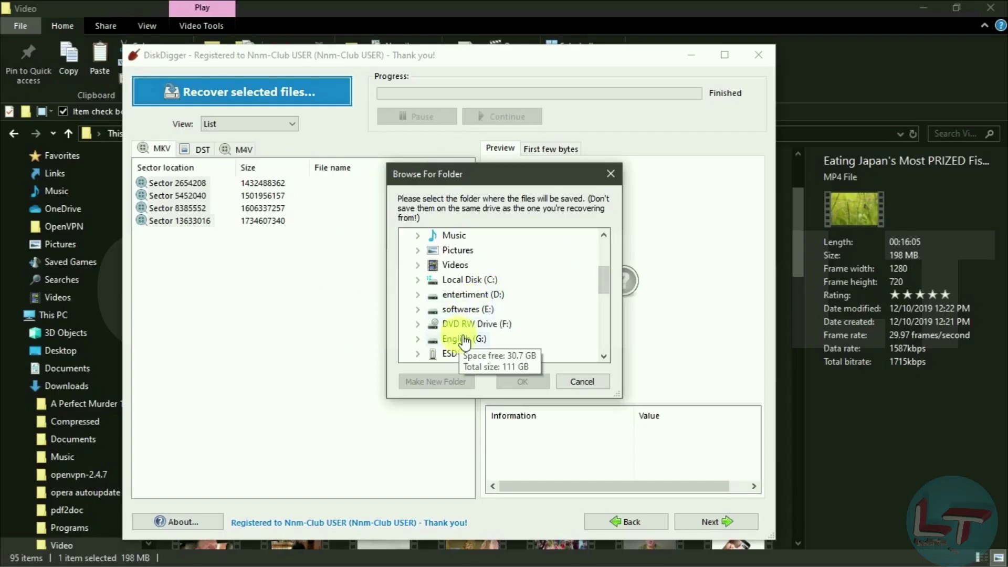
pyautogui.doubleClick(464, 339)
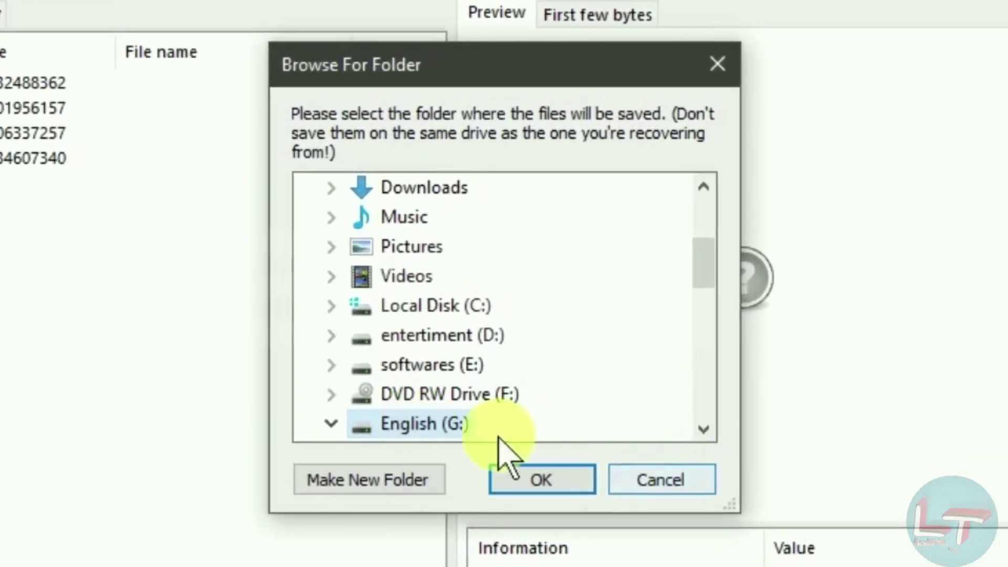
pyautogui.click(558, 482)
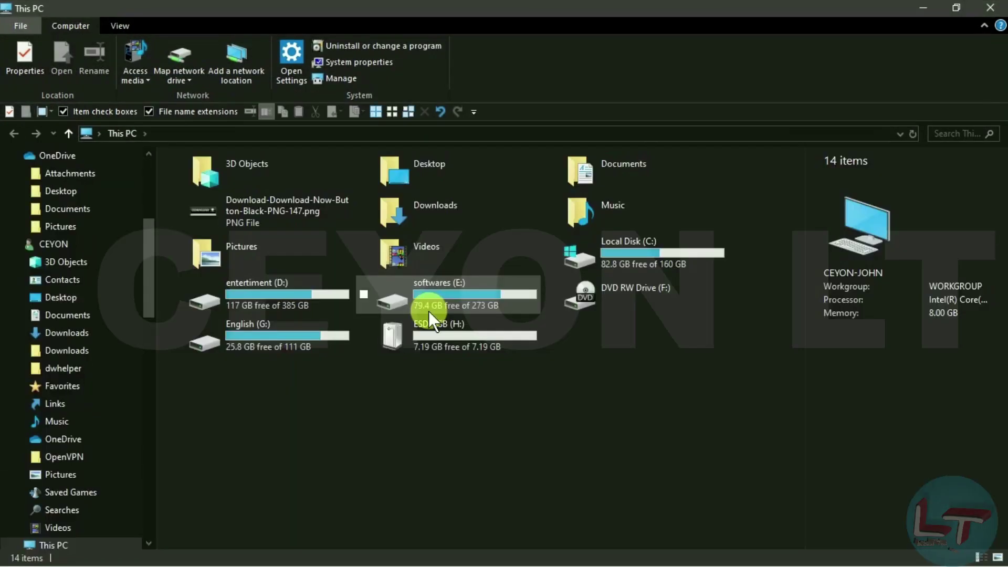
# Open the English (G:) drive in File Explorer and check the combined properties of the four recovered MKV files.
pyautogui.doubleClick(331, 337)
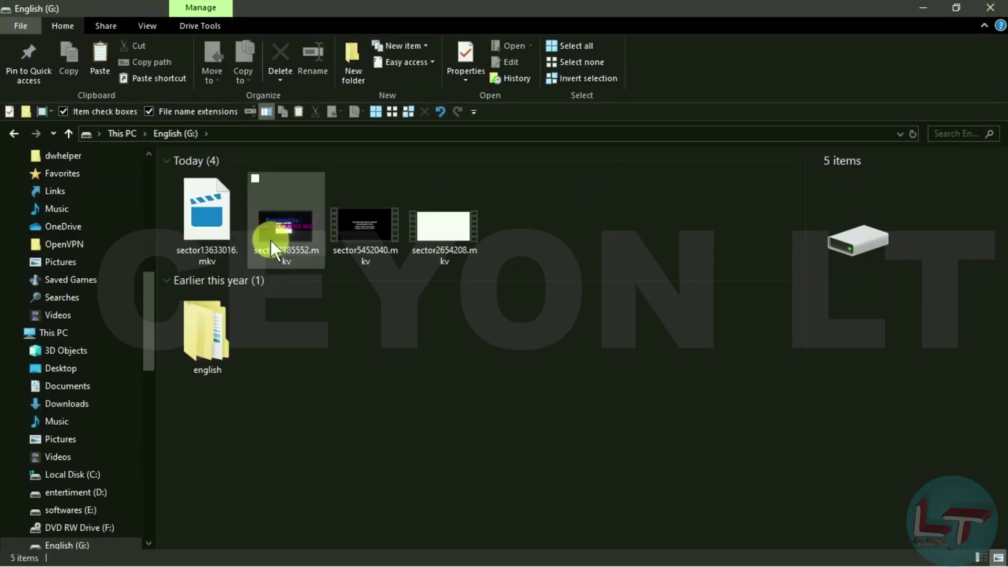
pyautogui.click(219, 212)
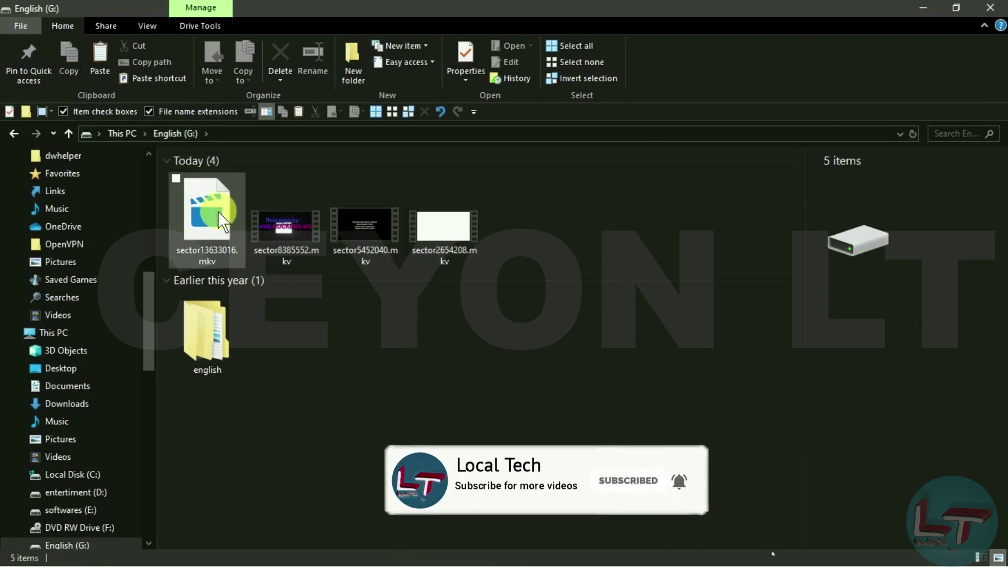
pyautogui.keyDown('ctrl'); pyautogui.click(282, 225); pyautogui.keyUp('ctrl')
pyautogui.keyDown('ctrl'); pyautogui.click(354, 224); pyautogui.keyUp('ctrl')
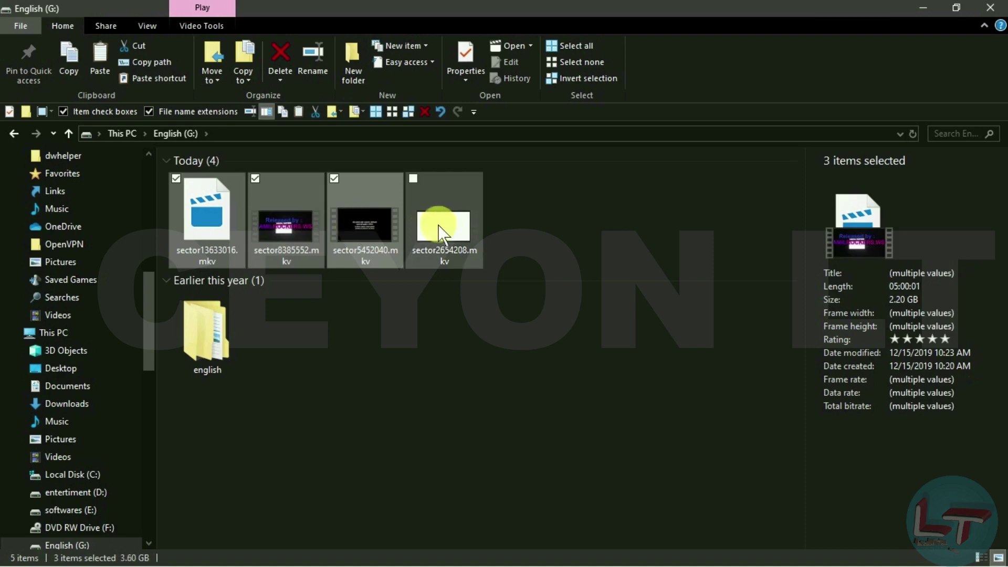
pyautogui.keyDown('ctrl'); pyautogui.click(452, 234); pyautogui.keyUp('ctrl')
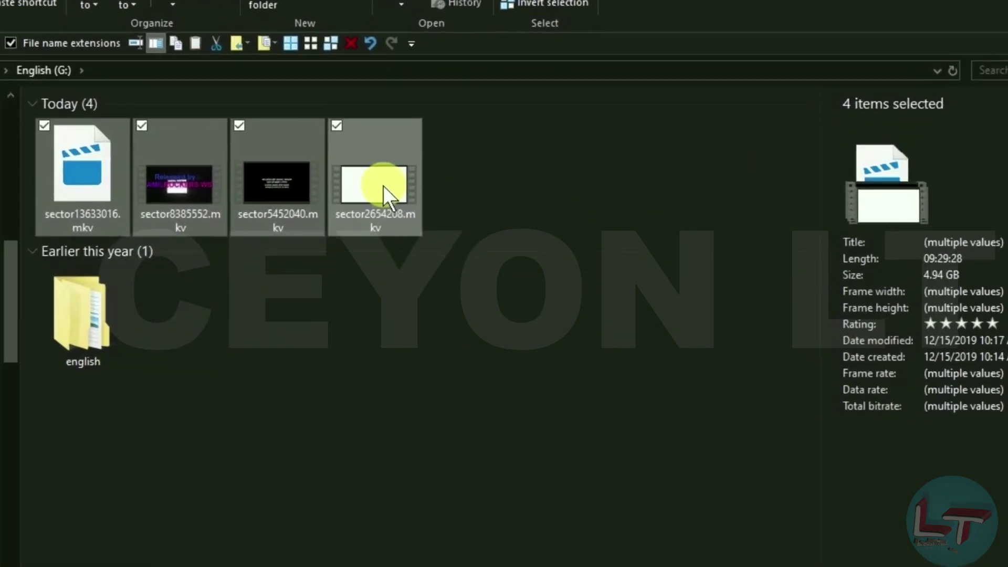
pyautogui.hotkey('alt', 'Return')
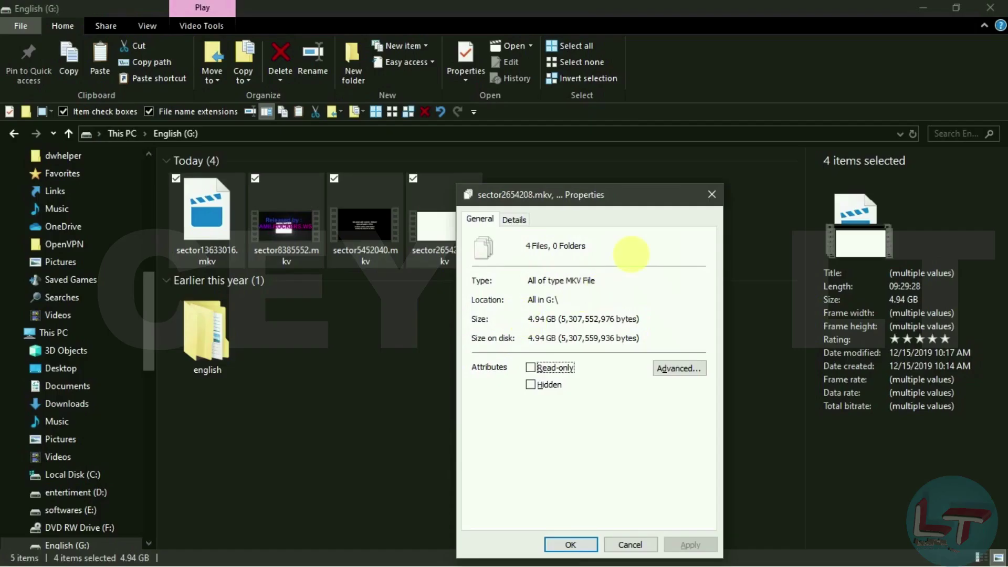
pyautogui.click(712, 194)
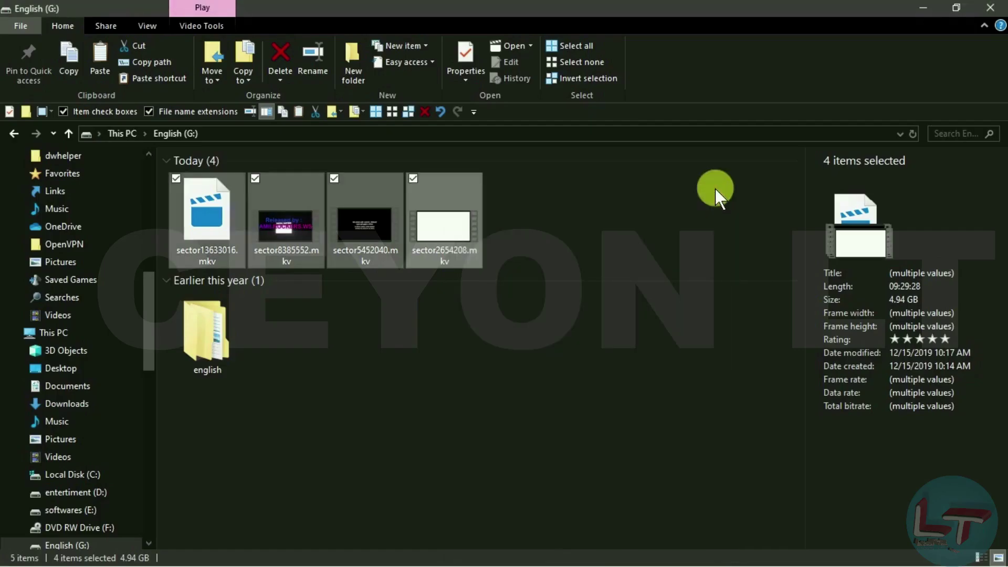
# Return to DiskDigger and recover the file from the M4V results to the English (G:) drive.
pyautogui.hotkey('alt', 'Tab')
pyautogui.click(243, 148)
pyautogui.click(200, 197)
pyautogui.click(285, 93)
pyautogui.scroll(-10, 612, 294)
pyautogui.moveTo(613, 294)
pyautogui.mouseDown()
pyautogui.moveTo(615, 265)
pyautogui.moveTo(636, 309)
pyautogui.moveTo(625, 247)
pyautogui.moveTo(606, 290)
pyautogui.mouseUp()
pyautogui.doubleClick(446, 293)
pyautogui.click(465, 354)
pyautogui.press('Return')
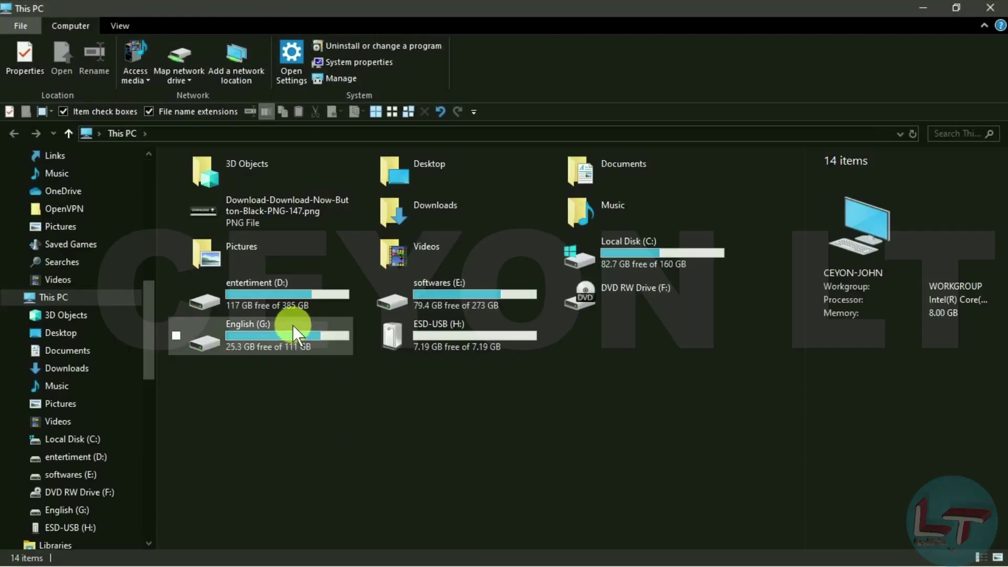
# Play sector13633016.mkv from the English (G:) drive in VLC media player, skip to about 21:37, and close the player.
pyautogui.doubleClick(292, 325)
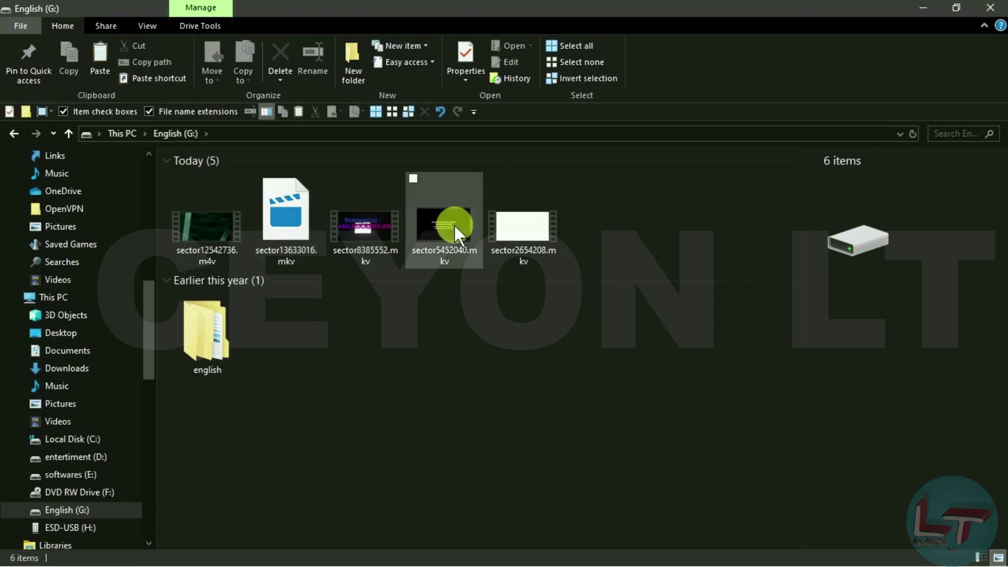
pyautogui.rightClick(288, 235)
pyautogui.moveTo(374, 287)
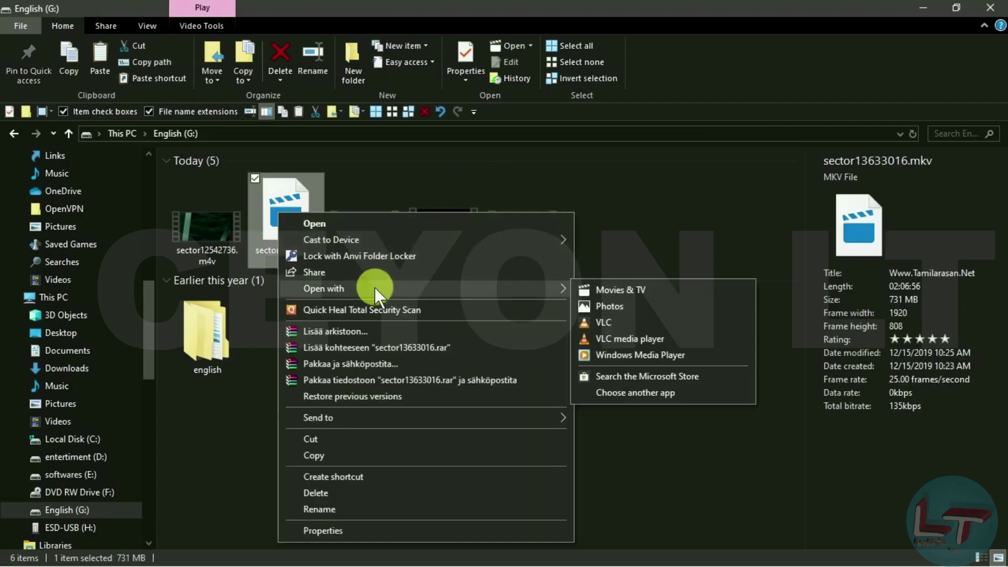
pyautogui.click(666, 336)
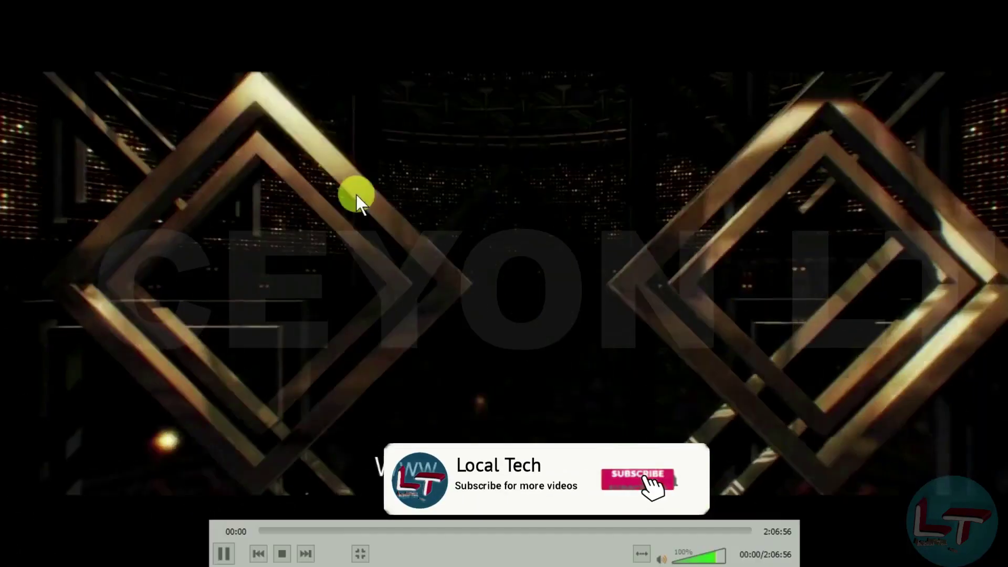
pyautogui.click(325, 531)
pyautogui.click(340, 532)
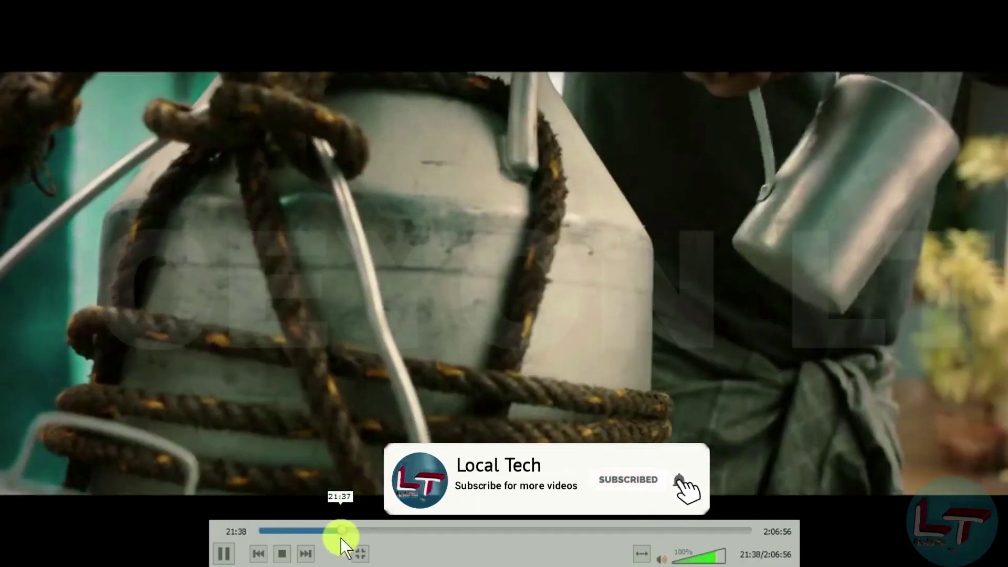
pyautogui.press('Escape')
pyautogui.hotkey('ctrl', 'q')
# Play the recovered sector5452040.mkv video, skip ahead to check its playback, and close the player.
pyautogui.doubleClick(418, 198)
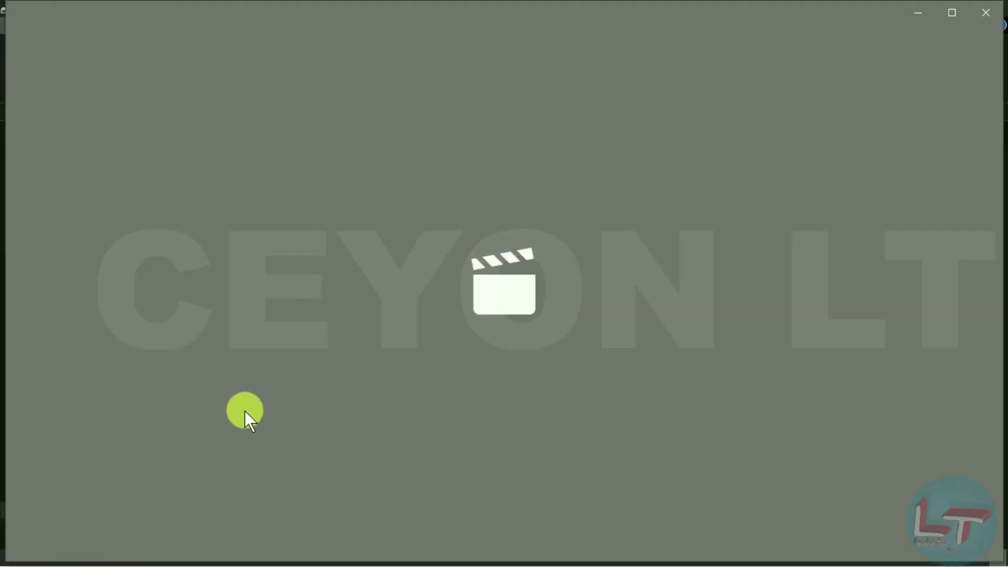
pyautogui.click(195, 486)
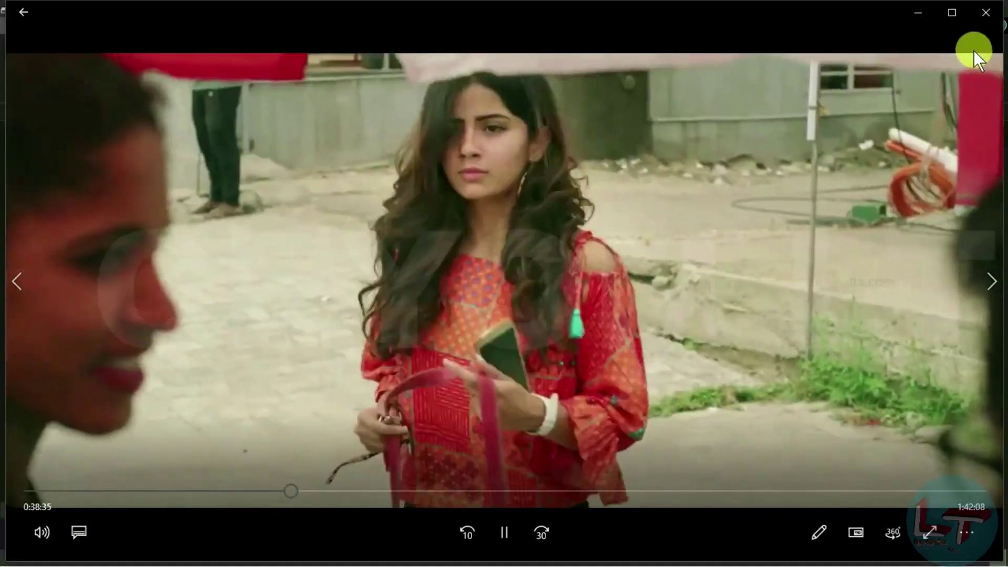
pyautogui.click(994, 8)
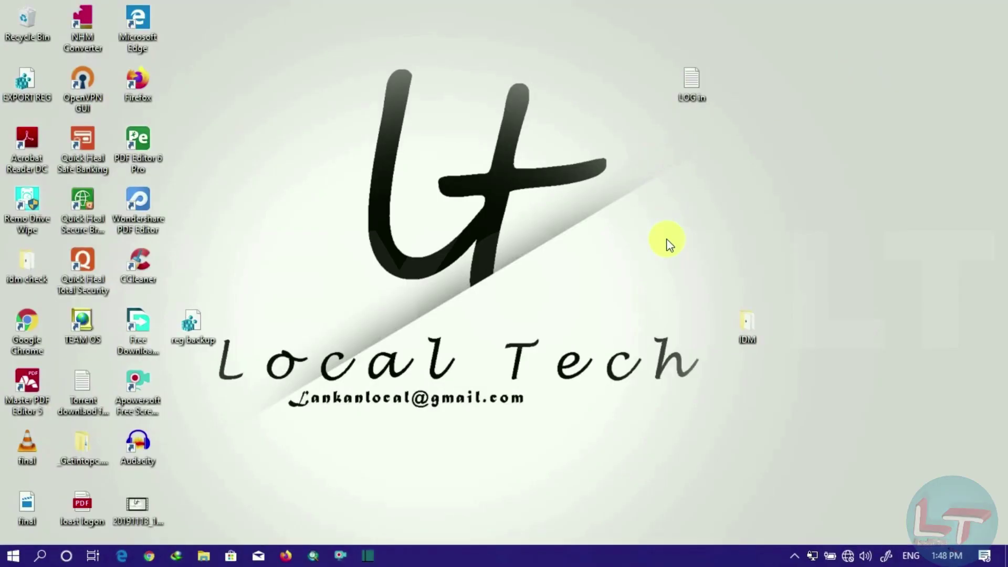